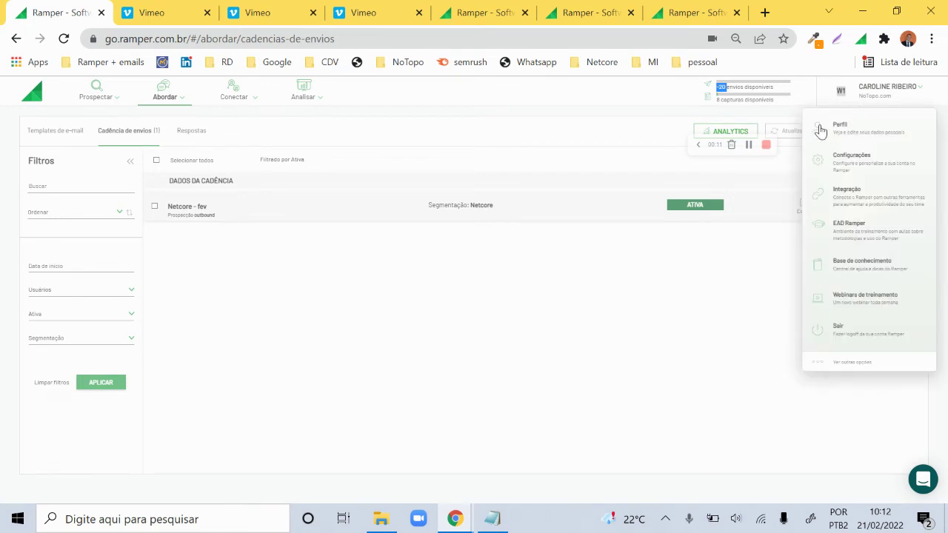
- Start a new cadence named teste with the Musicaria segmentation, include the red-reliability contacts, and advance to the creation stage
mouse_move(162, 97)
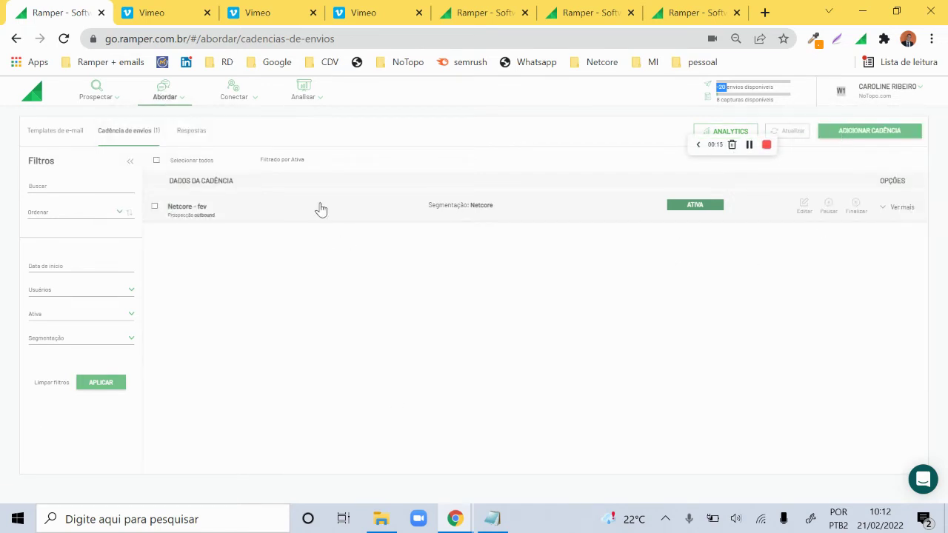
left_click(851, 135)
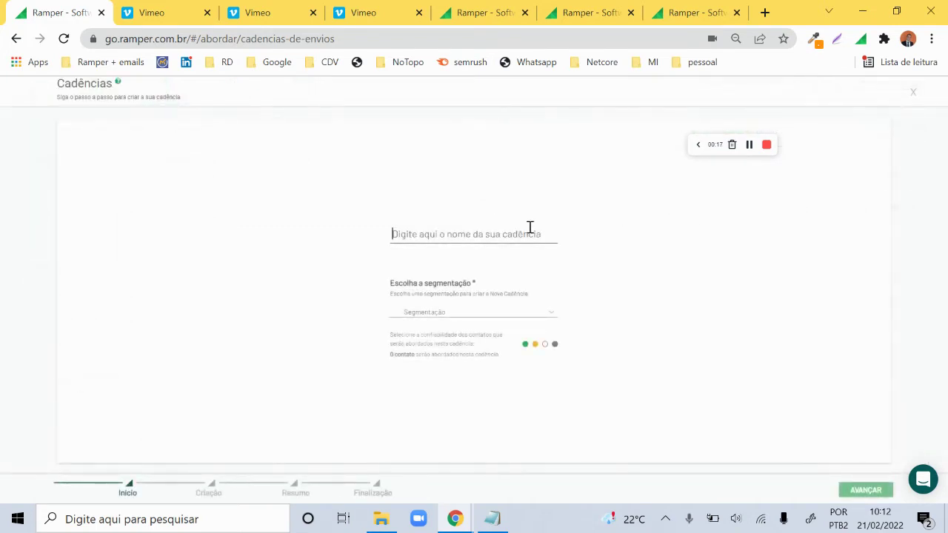
type("teste")
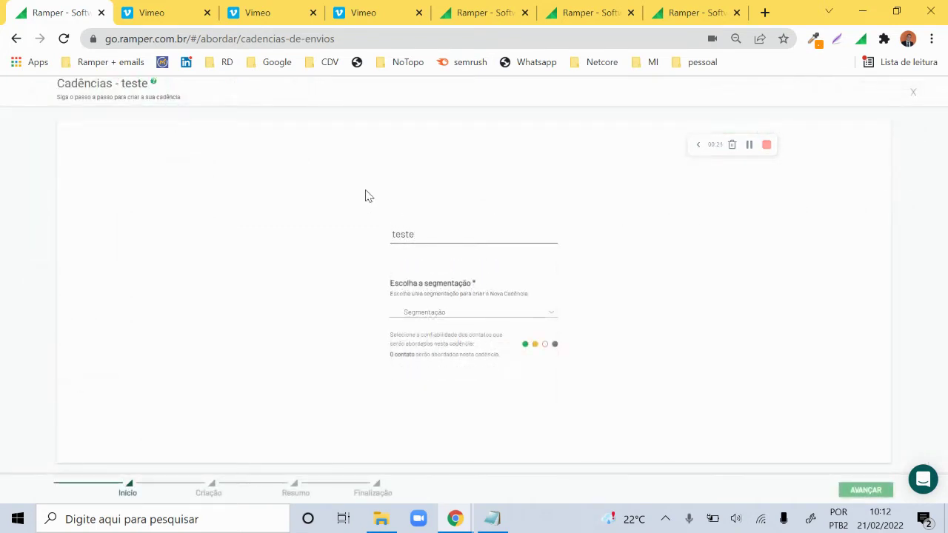
left_click(424, 315)
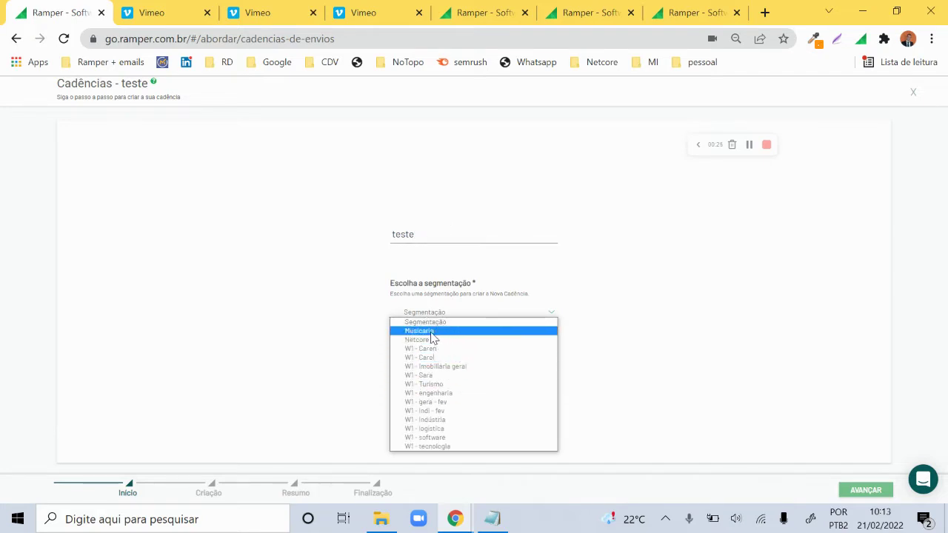
left_click(433, 334)
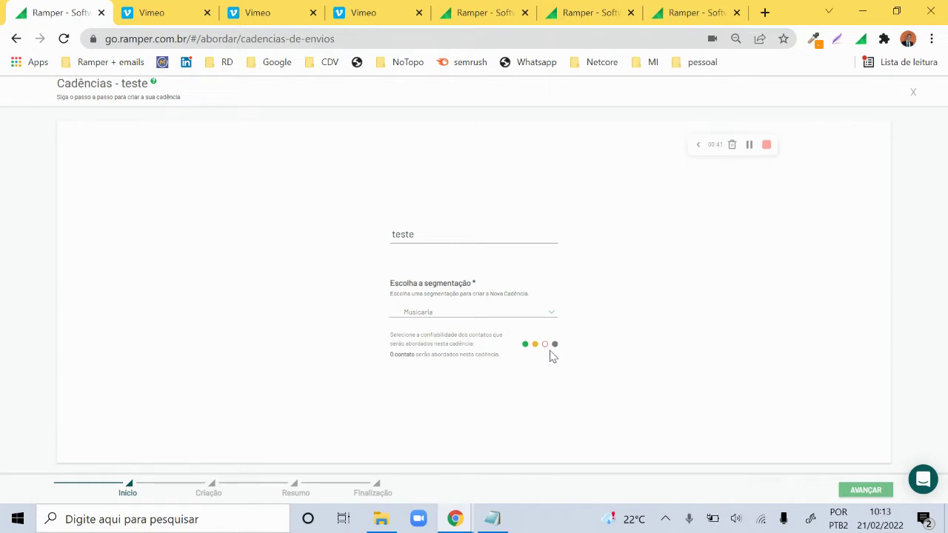
left_click(546, 346)
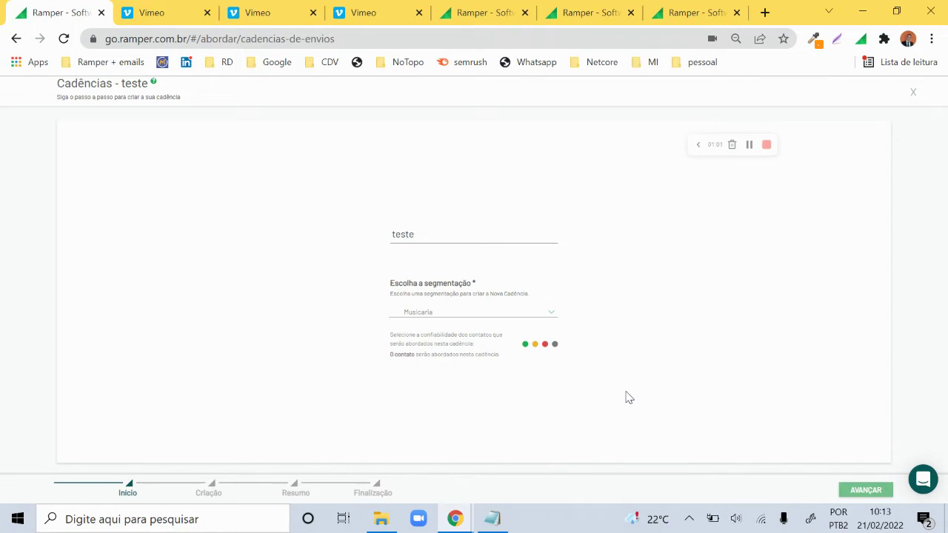
left_click(865, 490)
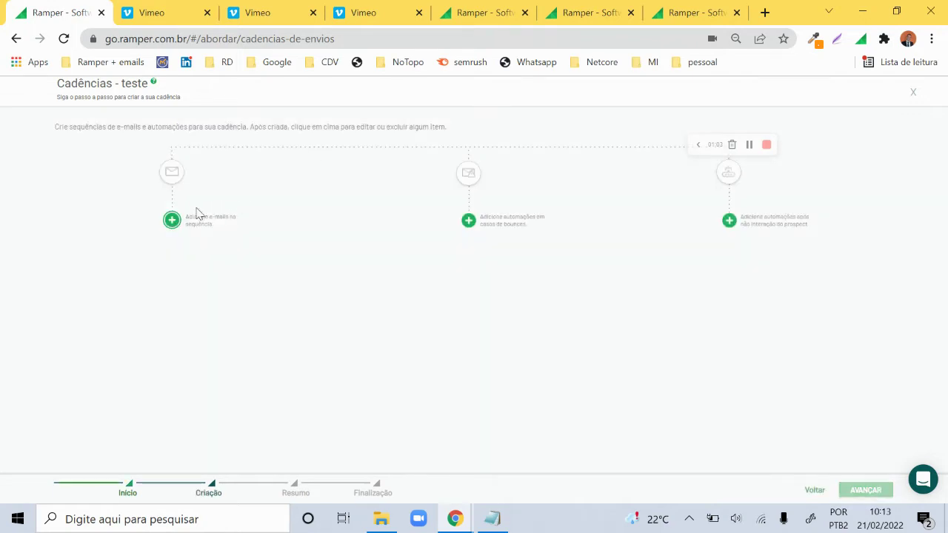
- Add the first e-mail to the sequence and set the cadence's start date to 21/02/2022
left_click(172, 220)
left_click(394, 259)
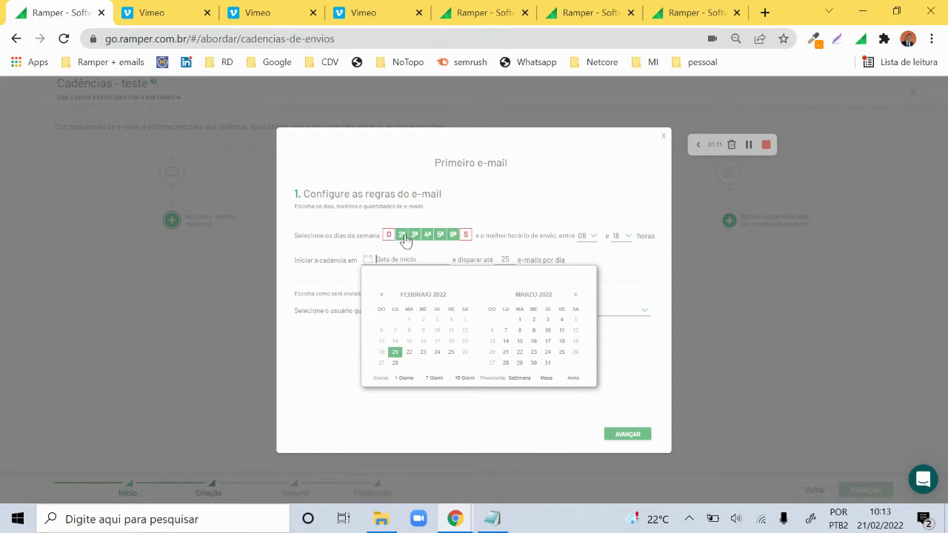
left_click(465, 235)
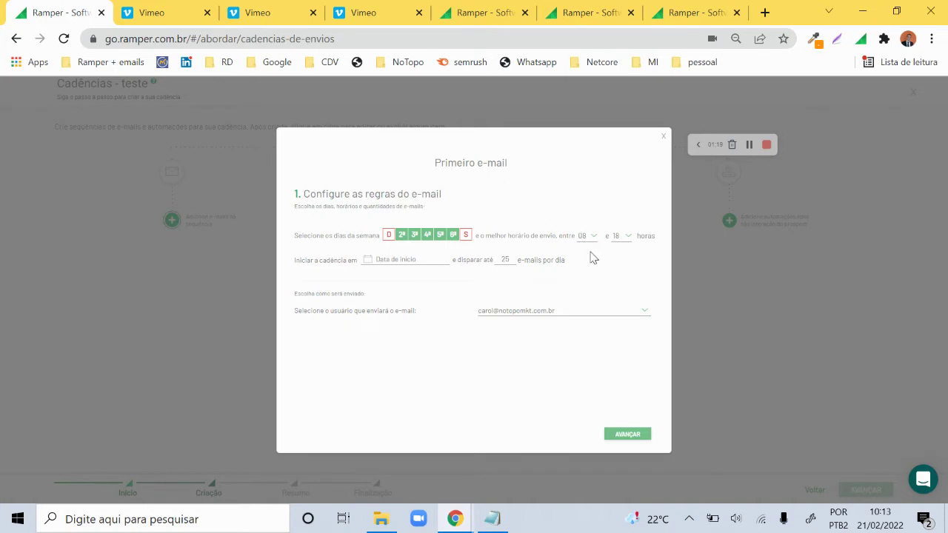
left_click(410, 259)
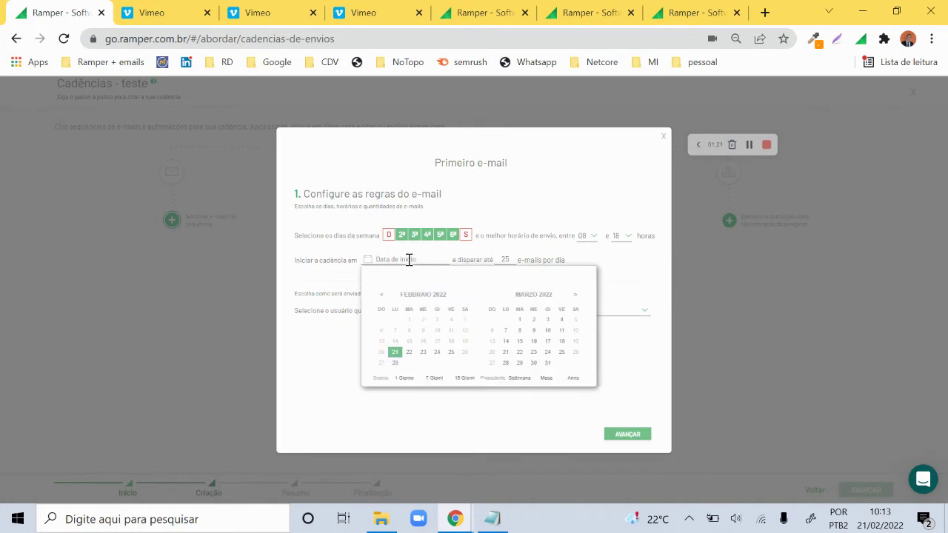
left_click(396, 353)
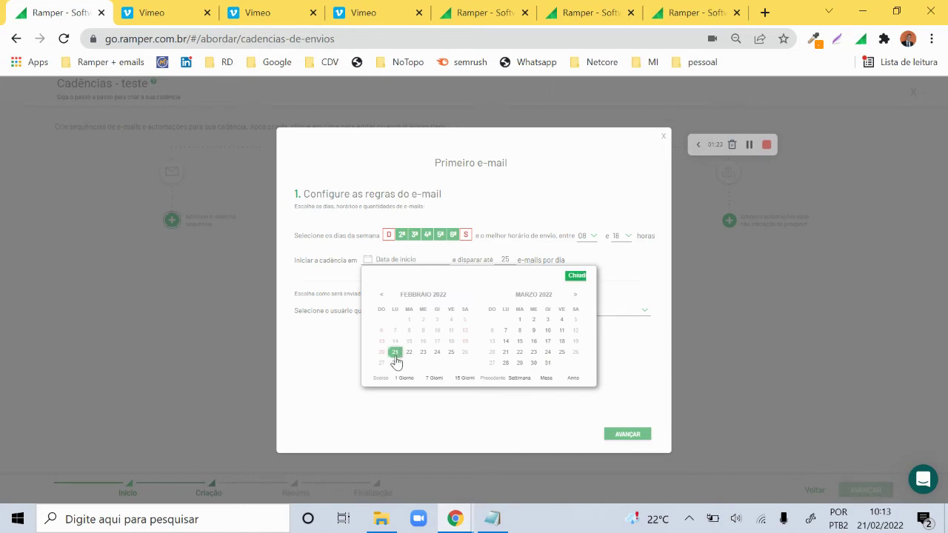
left_click(576, 278)
- Set the first e-mail's limit to 150 e-mails per day and advance to its body configuration
double_click(505, 260)
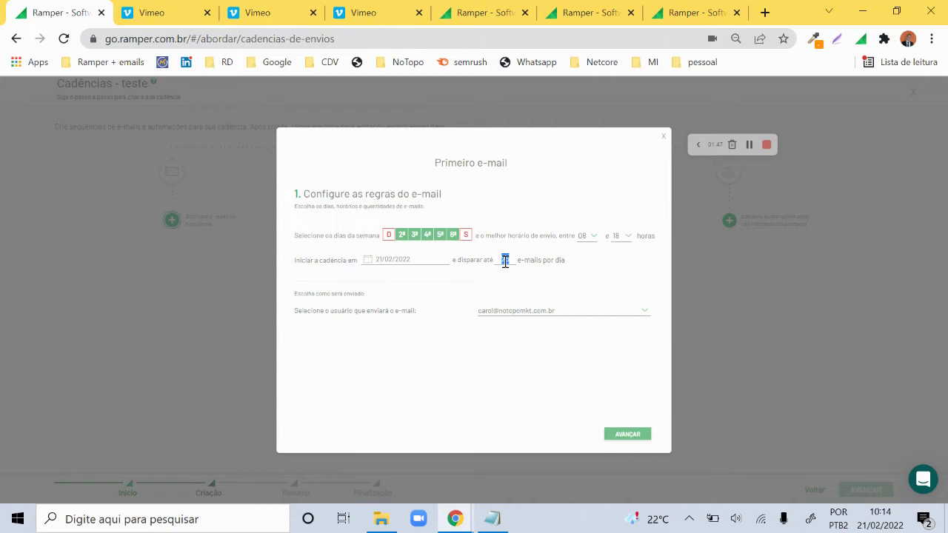
key("BackSpace")
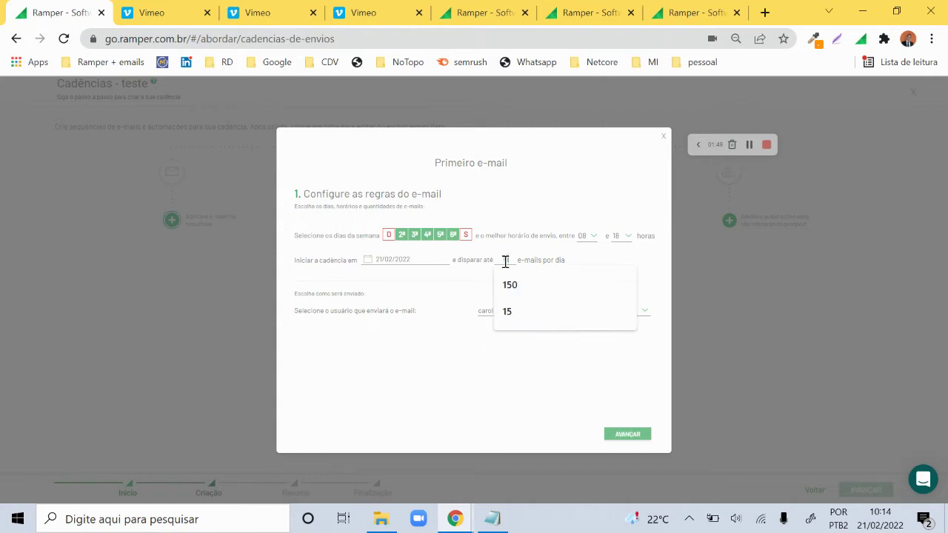
key("Escape")
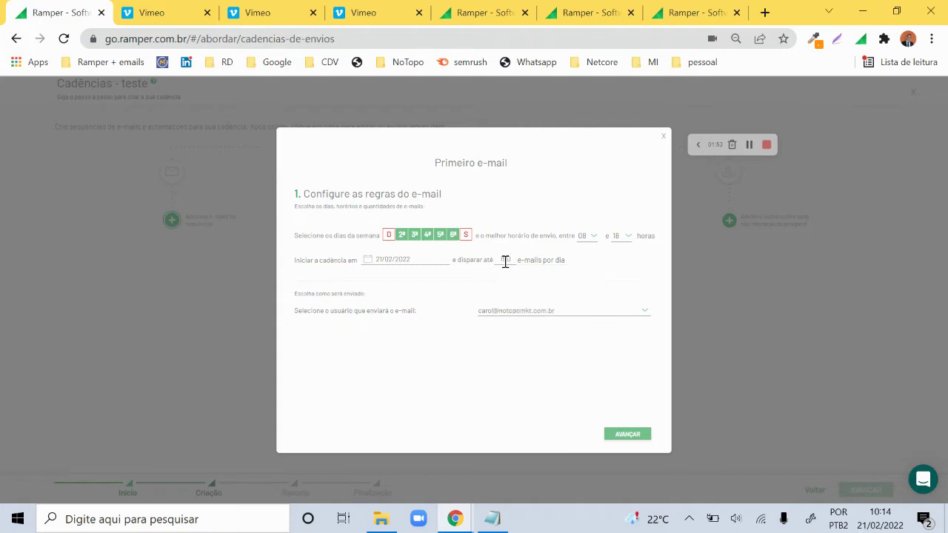
double_click(505, 260)
left_click(611, 437)
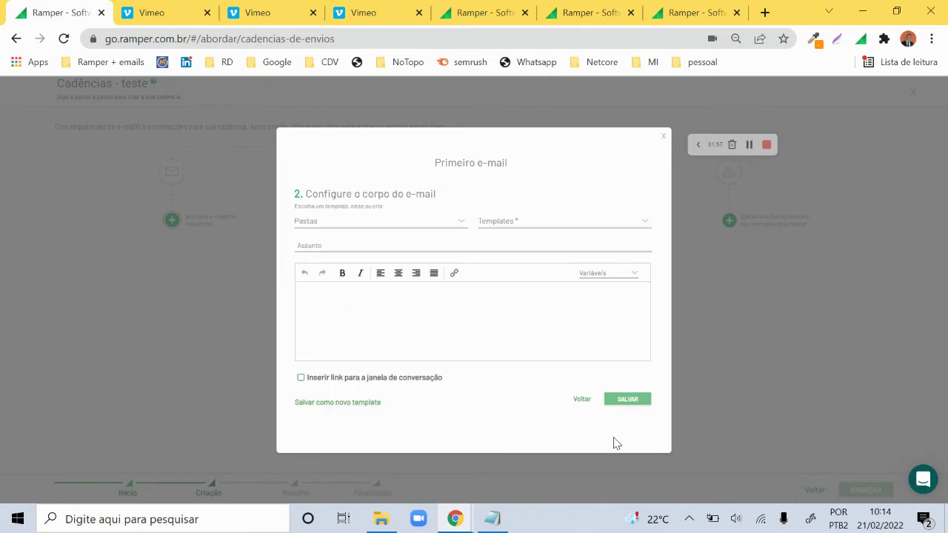
- Fill the first e-mail from the template "#1 Você é o responsável" in the W1 - Consultoria folder and save it
left_click(408, 222)
left_click(411, 256)
left_click(501, 220)
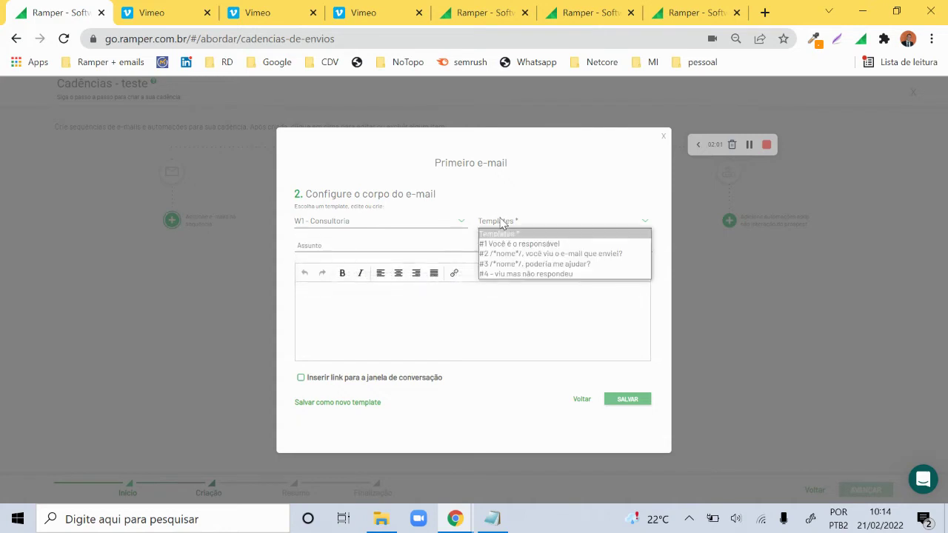
left_click(507, 247)
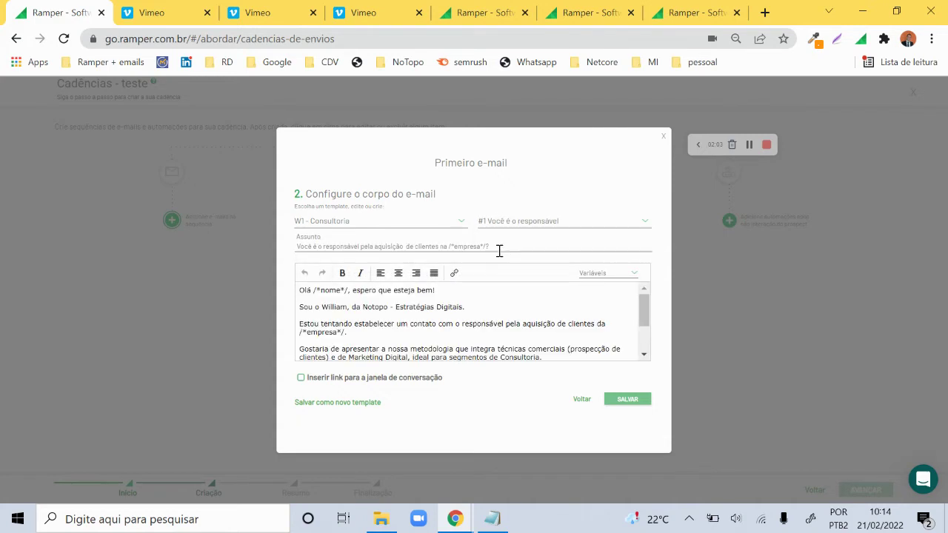
left_click(629, 406)
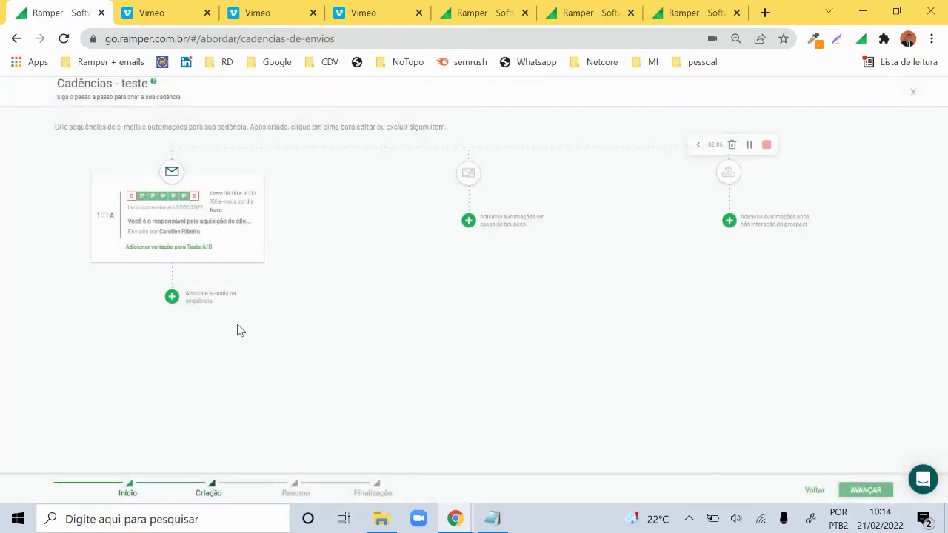
left_click(171, 296)
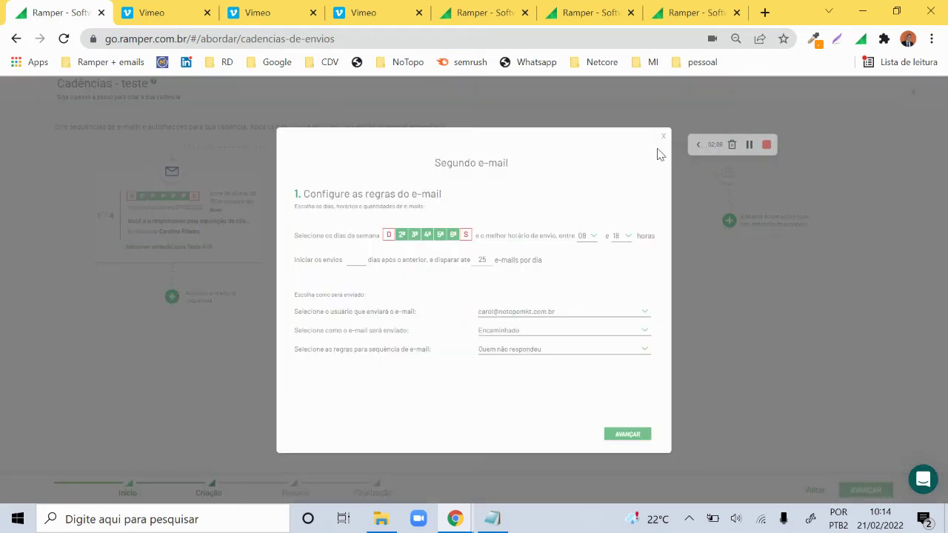
left_click_drag(181, 238, 491, 185)
left_click(676, 137)
left_click(665, 137)
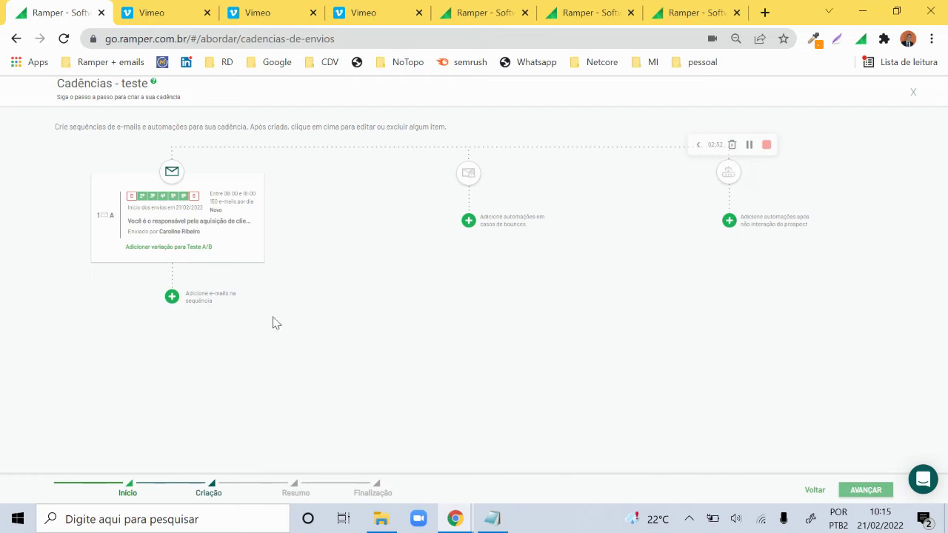
- Add a second e-mail that starts 5 days after the previous one, with a limit of 100 e-mails per day
left_click(171, 296)
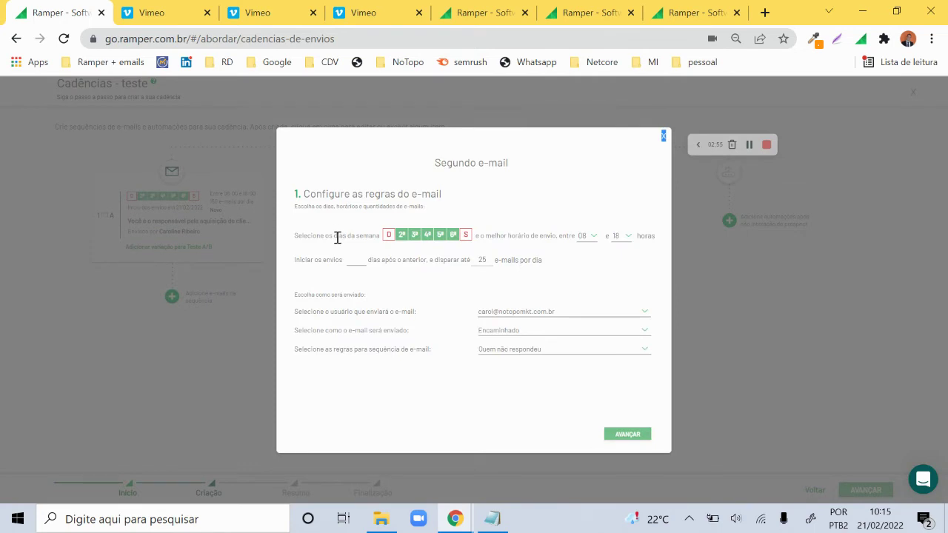
left_click(349, 261)
left_click(342, 260)
double_click(485, 261)
type("100")
left_click(353, 261)
- Choose Encaminhado as the second e-mail's sending mode with the sequence rule Quem não respondeu, and advance to its body configuration
left_click(480, 332)
left_click(480, 332)
left_click(493, 351)
left_click(495, 353)
left_click(494, 353)
left_click(495, 353)
left_click(501, 335)
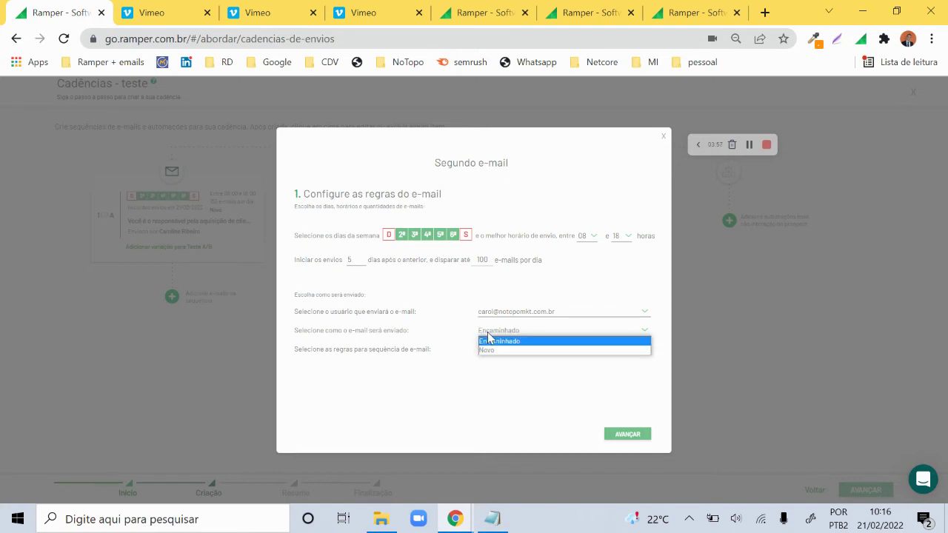
left_click(492, 340)
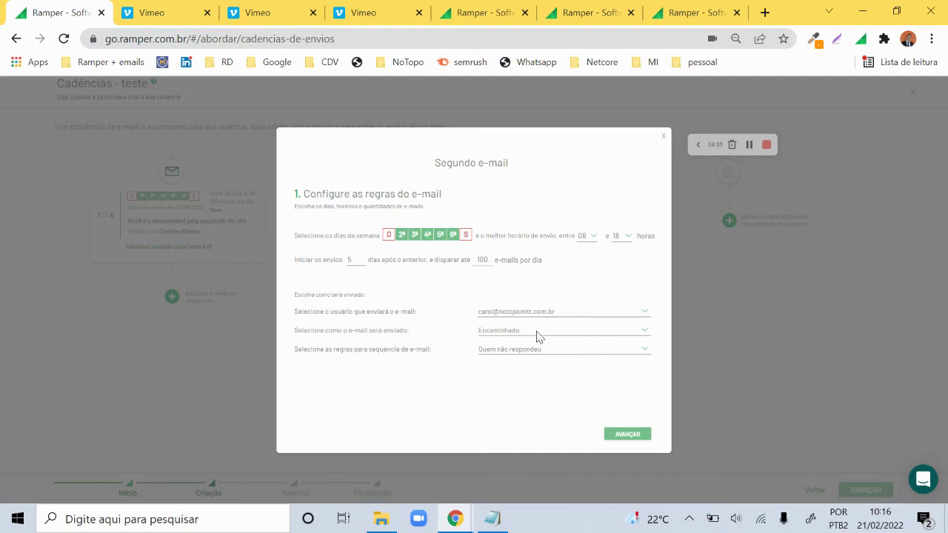
left_click(617, 435)
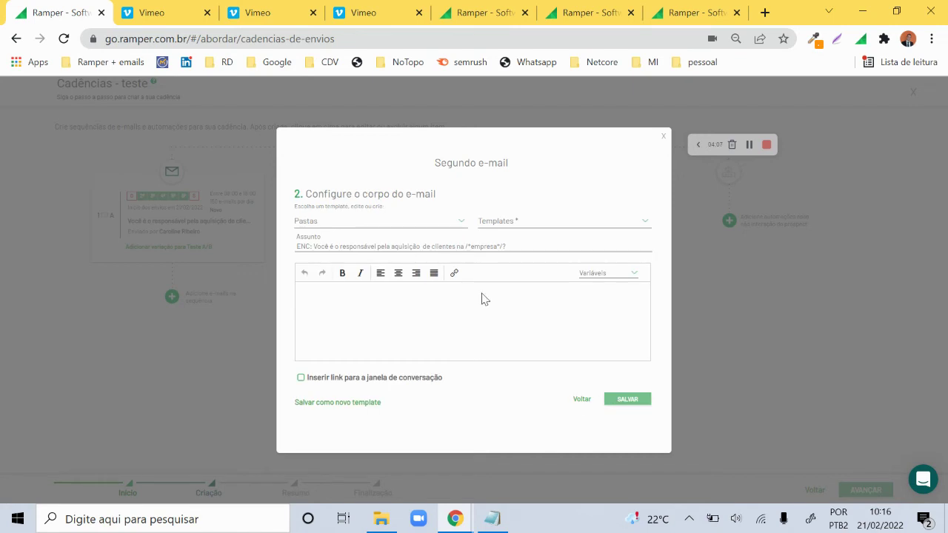
- Fill the second e-mail from the template "E-commerce #2 - viu mas não respondeu" in the W1 - E-commerce folder and save it
left_click(379, 221)
left_click(343, 264)
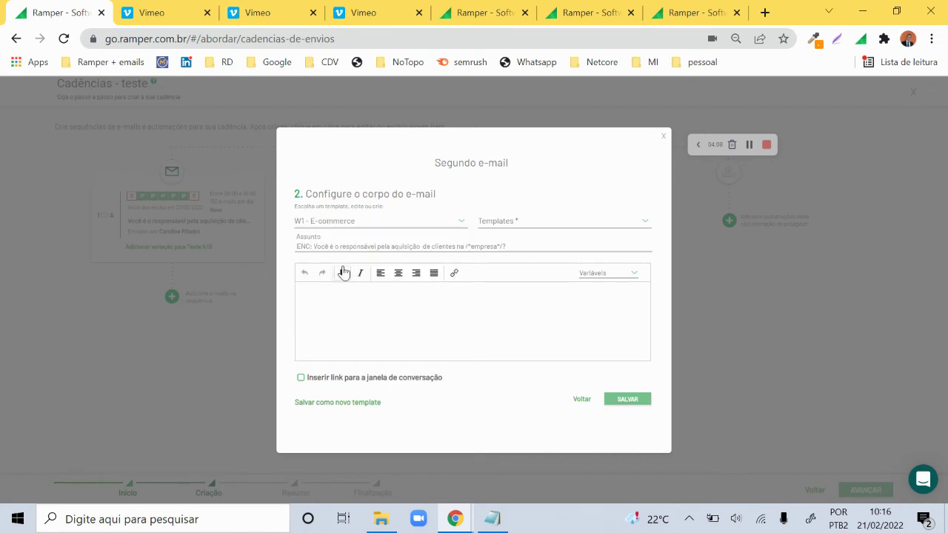
left_click(529, 222)
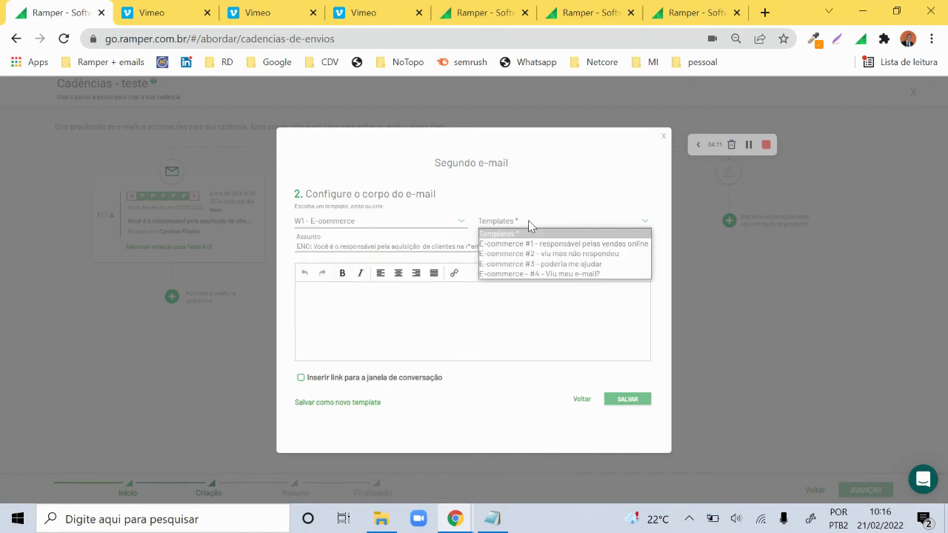
left_click(509, 254)
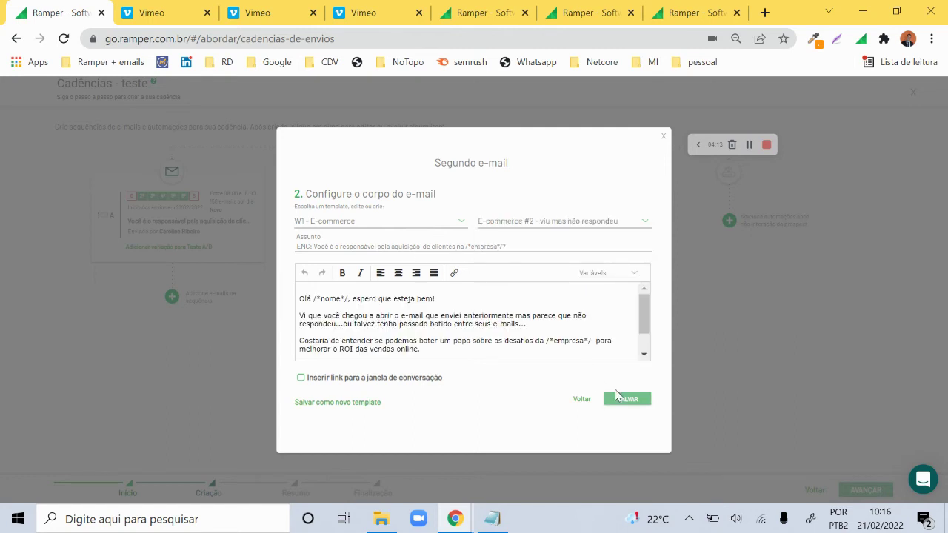
left_click(615, 402)
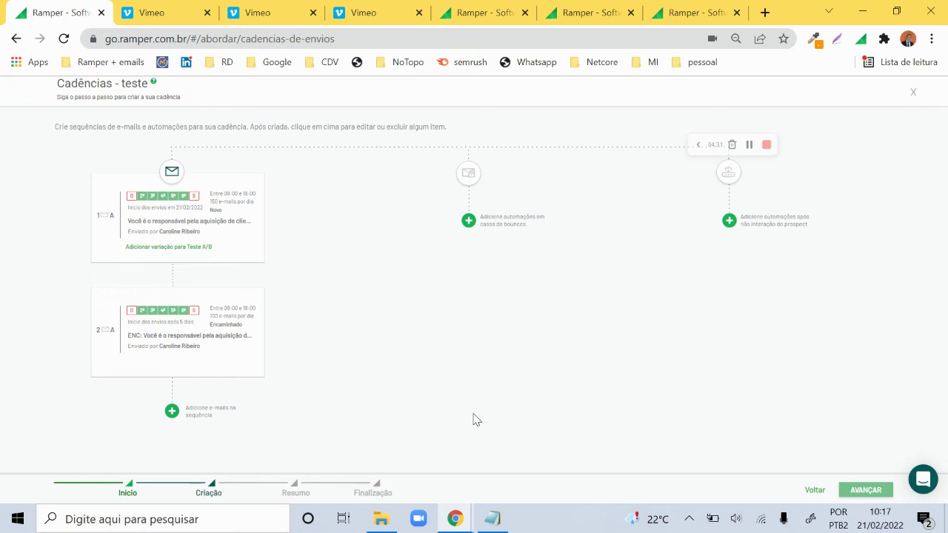
- View the automation options for bounced e-mails and leave the cadence setup
left_click(468, 220)
left_click(911, 98)
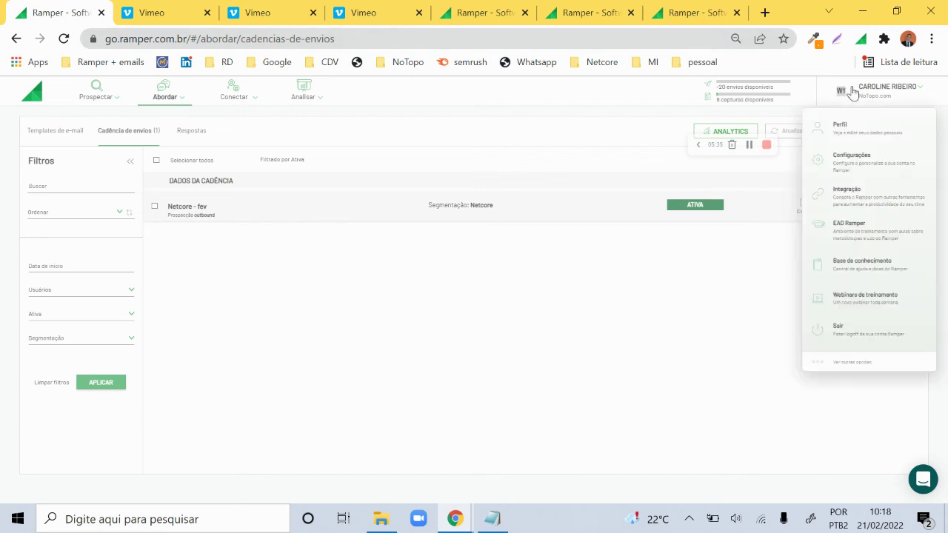
- Check the credit renewal date in the user profile and the available sends, and return to the list of sending cadences
mouse_move(880, 98)
left_click(850, 129)
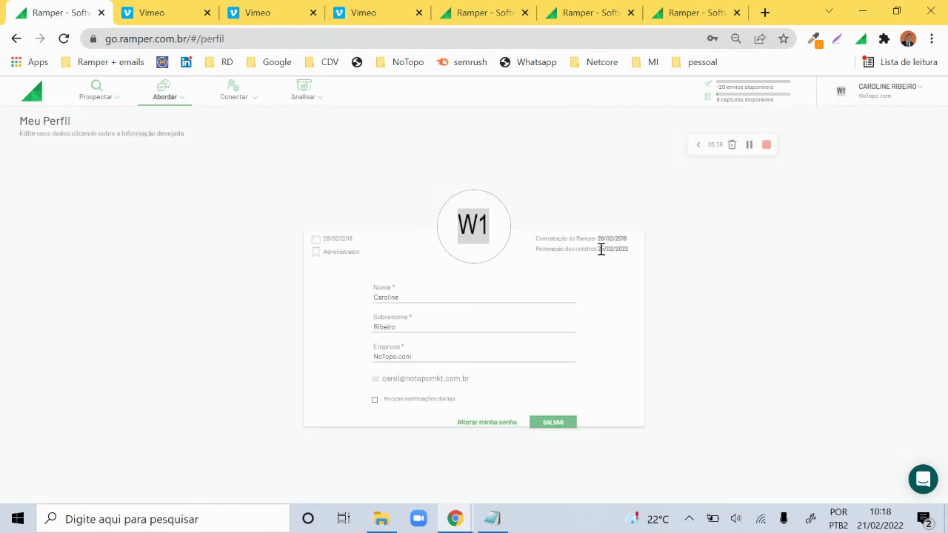
left_click_drag(611, 249, 600, 252)
left_click(721, 99)
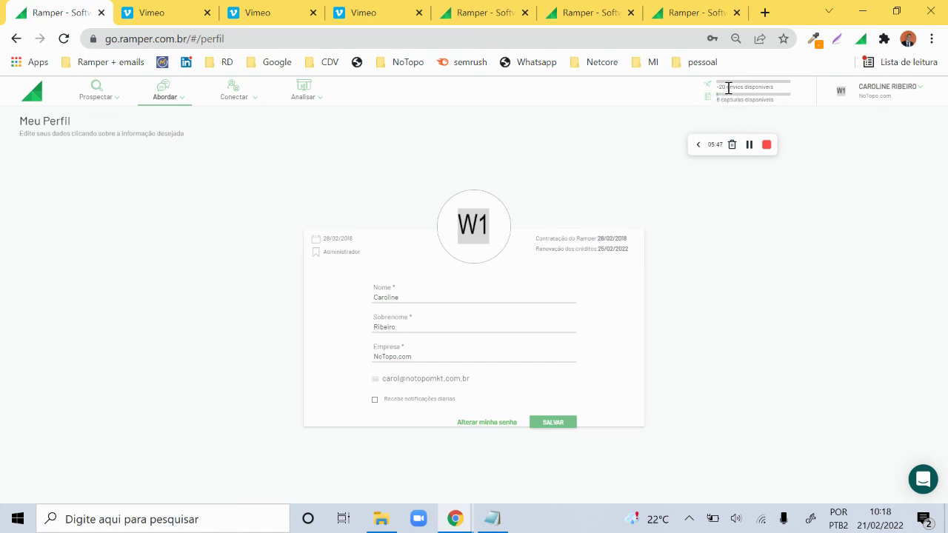
double_click(718, 87)
mouse_move(158, 96)
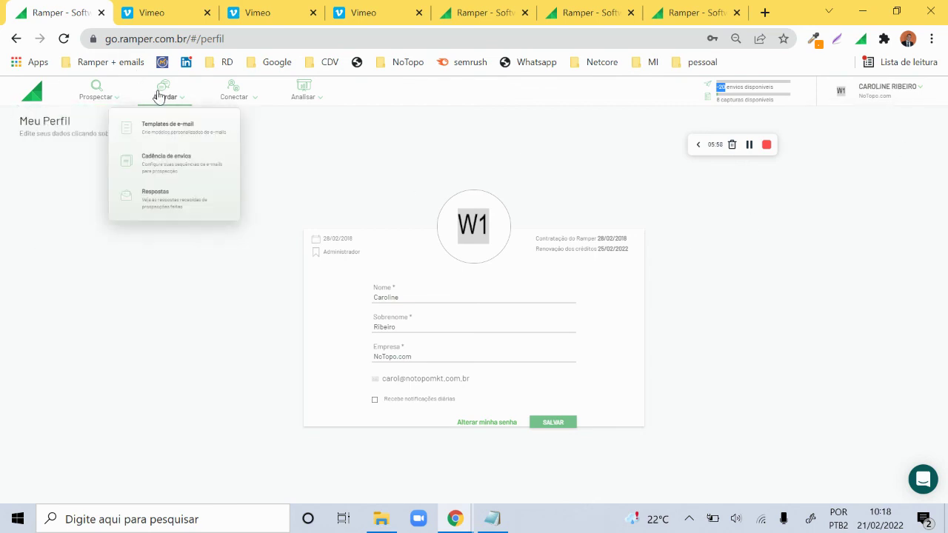
left_click(152, 170)
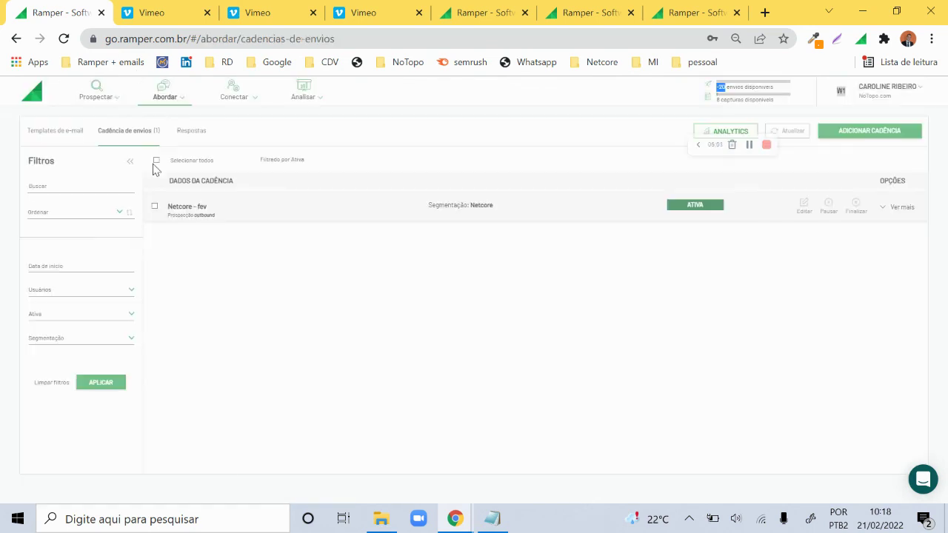